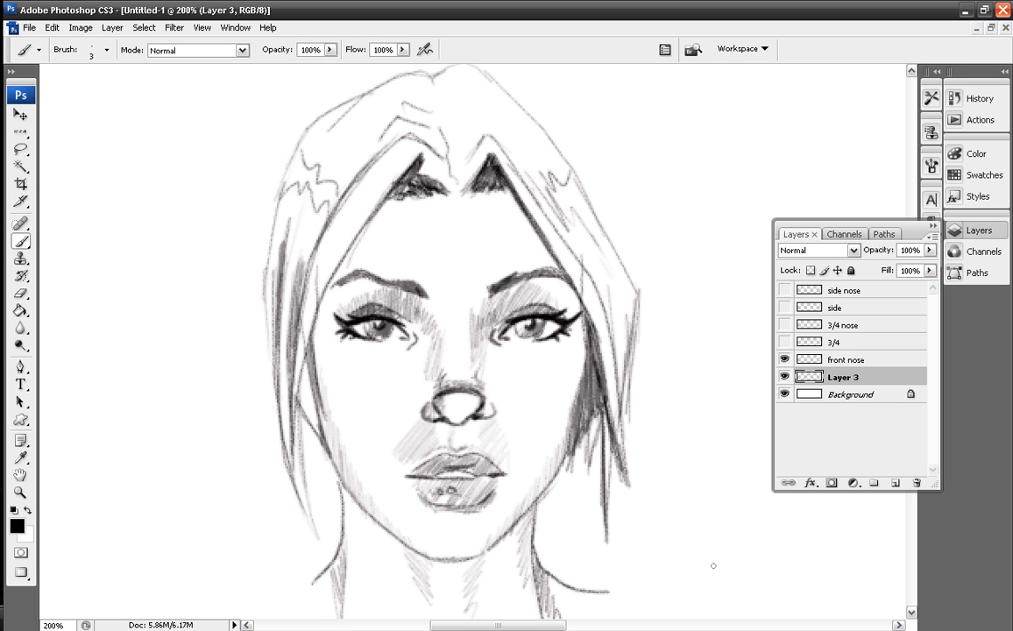
Step: Touch up the front-view face with short brush strokes along the cheek edge and nose, darkening the contour beneath the lower lip
left_click_drag(319, 424, 351, 489)
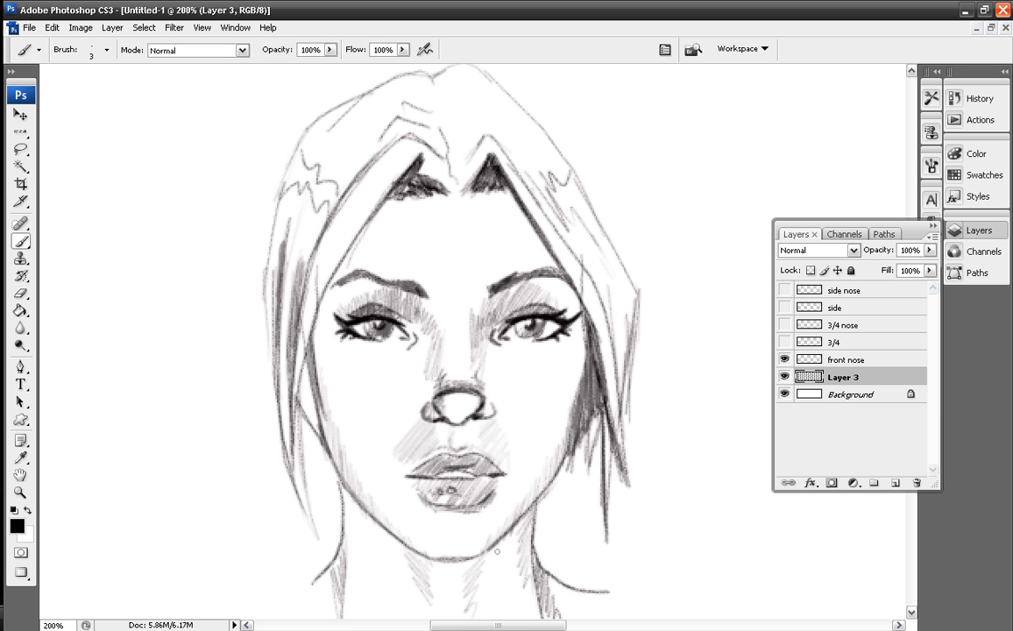
mouse_move(419, 490)
left_mouse_down()
mouse_move(432, 502)
mouse_move(483, 505)
left_mouse_up()
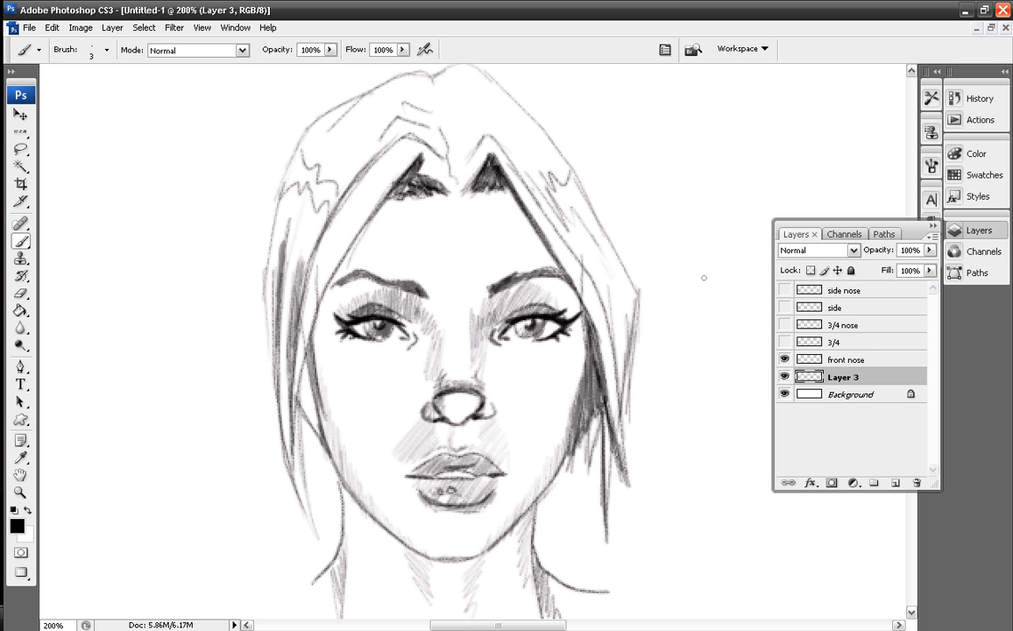
mouse_move(445, 378)
left_mouse_down()
mouse_move(442, 326)
mouse_move(467, 318)
mouse_move(445, 379)
left_mouse_up()
mouse_move(439, 327)
left_mouse_down()
mouse_move(424, 335)
mouse_move(436, 391)
left_mouse_up()
Step: Sketch a small front-view nose study beside the face with a rounded tip, side wings and light hatching
mouse_move(668, 421)
left_mouse_down()
mouse_move(707, 407)
mouse_move(736, 422)
mouse_move(689, 410)
left_mouse_up()
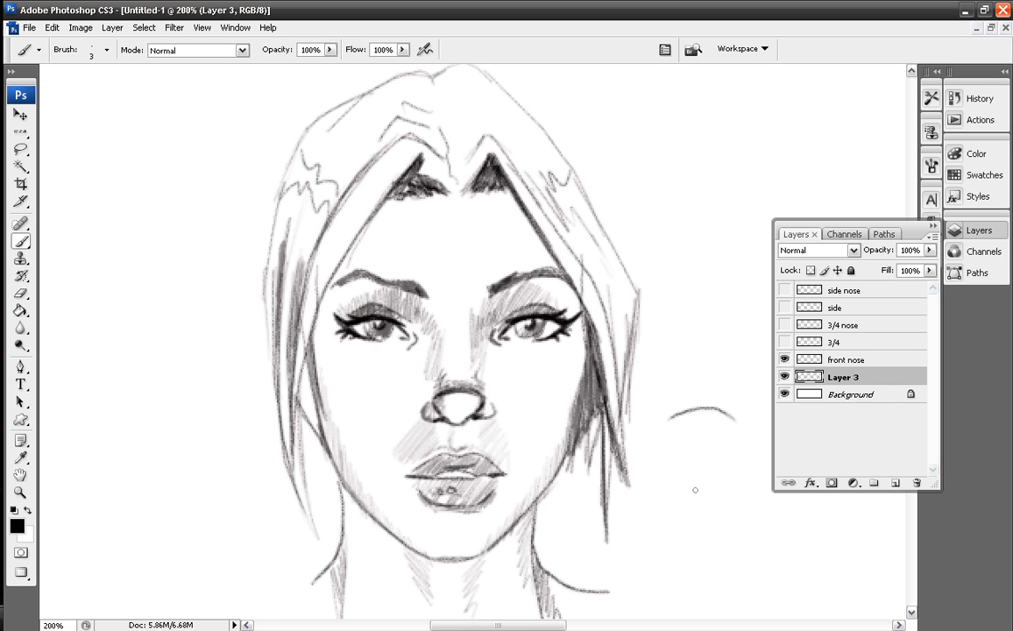
mouse_move(671, 420)
left_mouse_down()
mouse_move(683, 441)
mouse_move(725, 433)
mouse_move(713, 444)
left_mouse_up()
mouse_move(679, 435)
left_mouse_down()
mouse_move(702, 444)
mouse_move(729, 437)
mouse_move(671, 436)
mouse_move(736, 436)
left_mouse_up()
left_click_drag(671, 420, 669, 437)
mouse_move(677, 421)
left_mouse_down()
mouse_move(725, 443)
mouse_move(682, 428)
mouse_move(713, 446)
mouse_move(733, 419)
mouse_move(714, 441)
mouse_move(694, 442)
mouse_move(710, 444)
mouse_move(728, 425)
mouse_move(676, 421)
mouse_move(685, 434)
mouse_move(722, 441)
mouse_move(730, 425)
mouse_move(715, 410)
mouse_move(670, 422)
left_mouse_up()
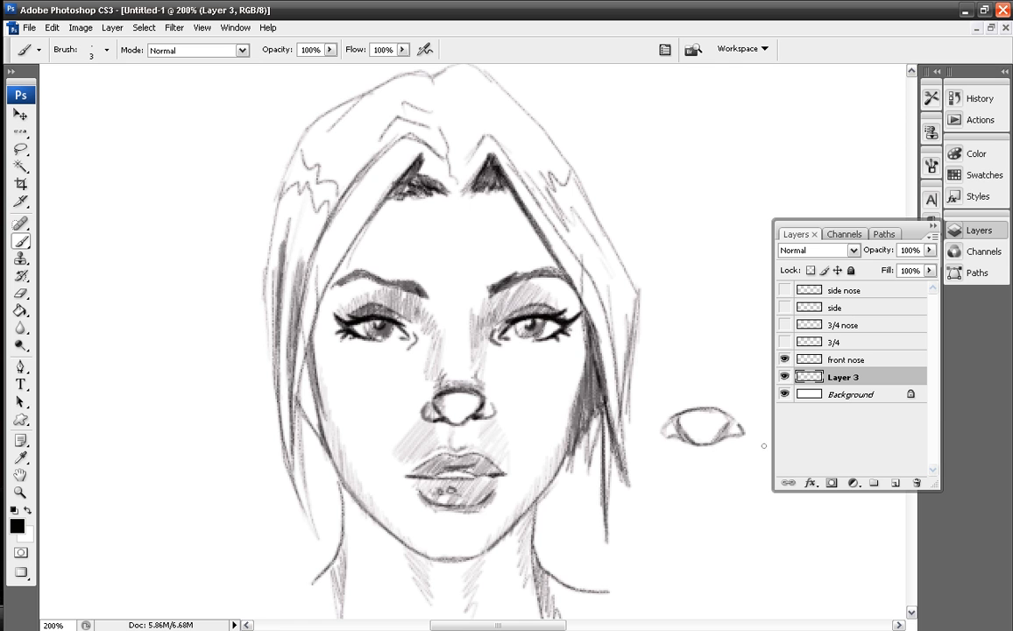
mouse_move(691, 408)
left_mouse_down()
mouse_move(676, 411)
mouse_move(675, 402)
mouse_move(711, 397)
left_mouse_up()
mouse_move(689, 413)
left_mouse_down()
mouse_move(700, 444)
mouse_move(697, 416)
mouse_move(694, 434)
mouse_move(712, 422)
left_mouse_up()
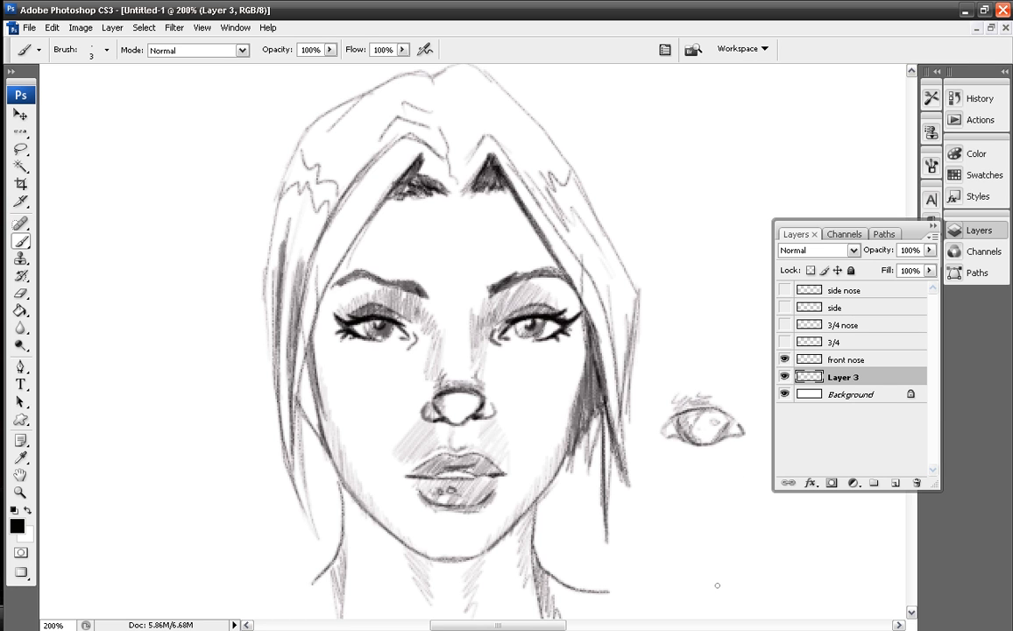
Step: Erase the small nose study beside the face using a size 36 eraser at 100% opacity
left_click(20, 294)
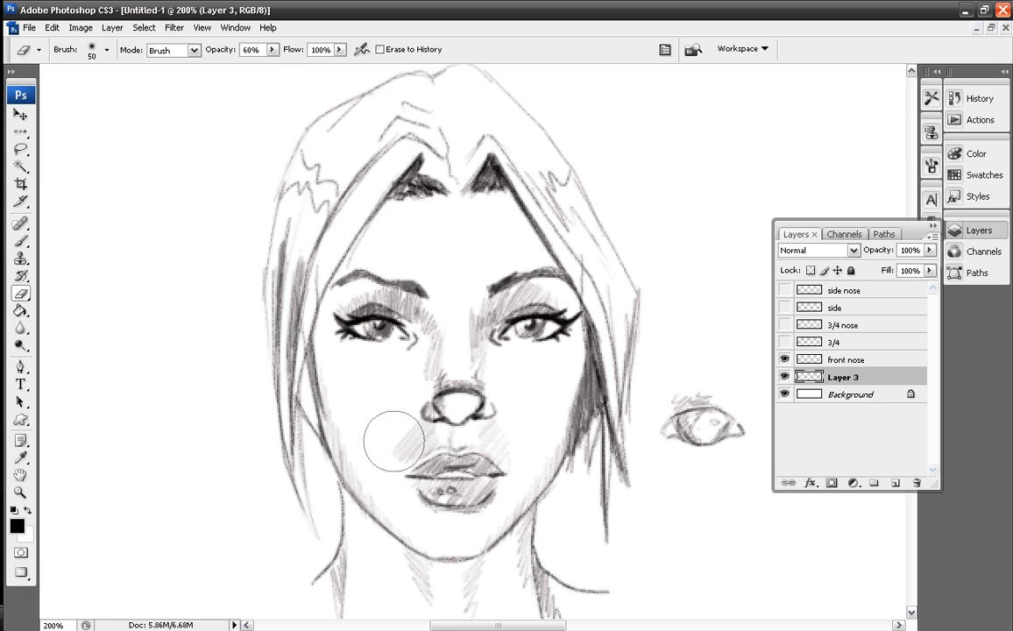
left_click_drag(701, 395, 685, 443)
right_click(690, 410)
left_click(722, 548)
left_click(623, 346)
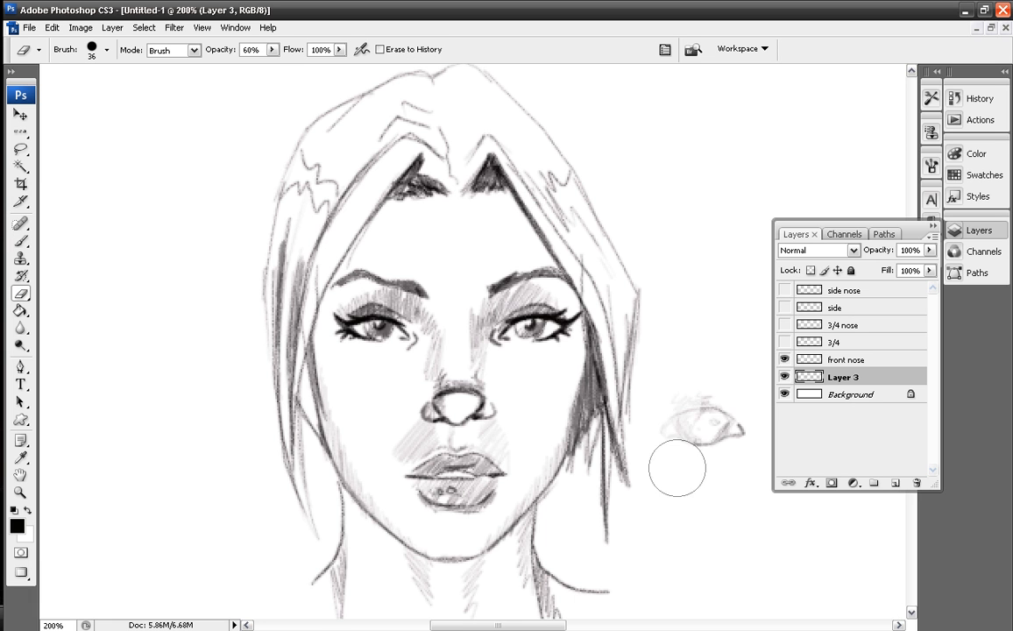
left_click(272, 49)
left_click_drag(274, 65, 306, 65)
mouse_move(697, 368)
left_mouse_down()
mouse_move(685, 437)
mouse_move(735, 430)
left_mouse_up()
left_click(20, 241)
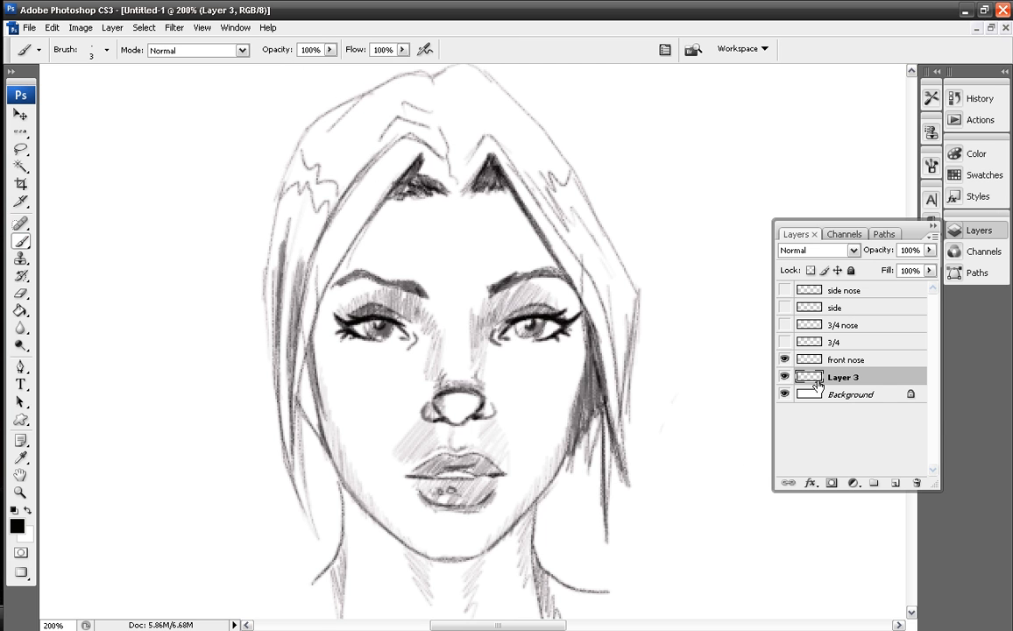
Step: Hide the front nose and Layer 3 layers and show the 3/4 and 3/4 nose layers
left_click_drag(786, 360, 786, 377)
left_click(786, 342)
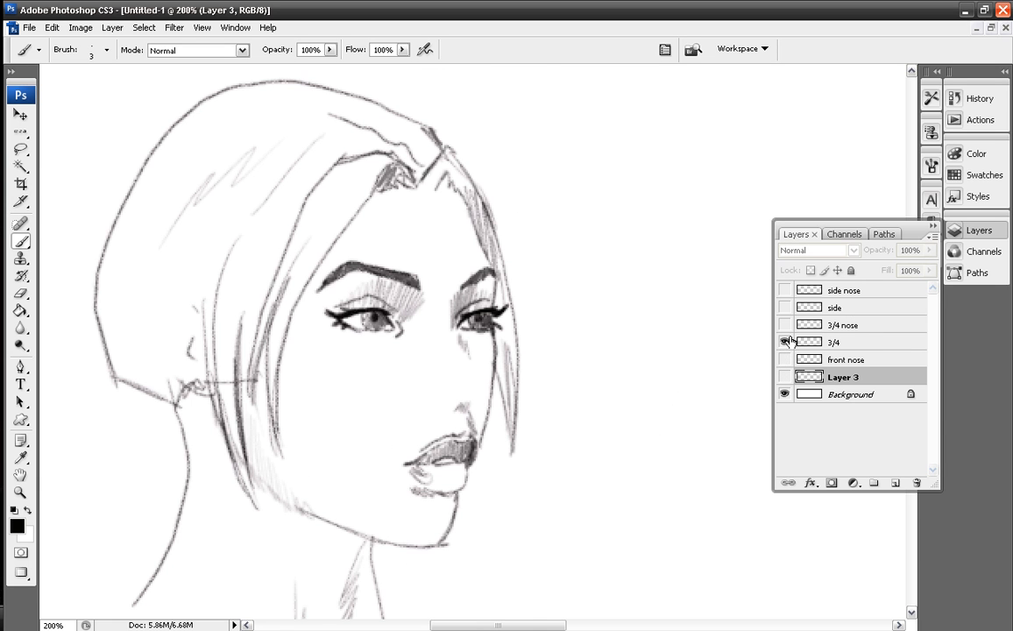
left_click(784, 324)
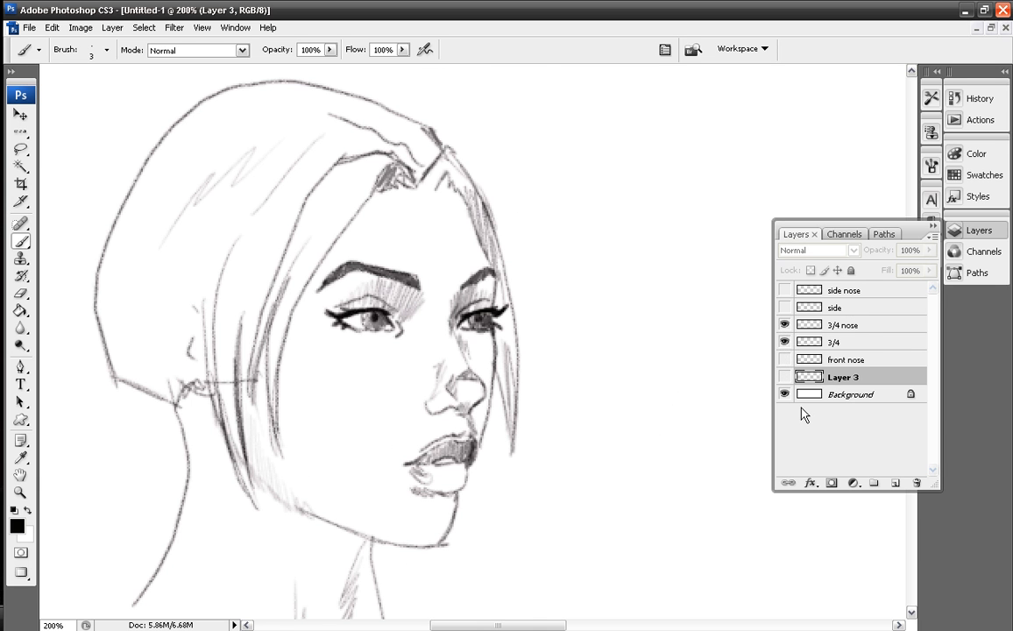
Step: Hide the 3/4 layers, show the side and side nose layers, and make side nose the active layer
left_click(785, 342)
left_click(785, 324)
left_click(784, 307)
left_click(784, 290)
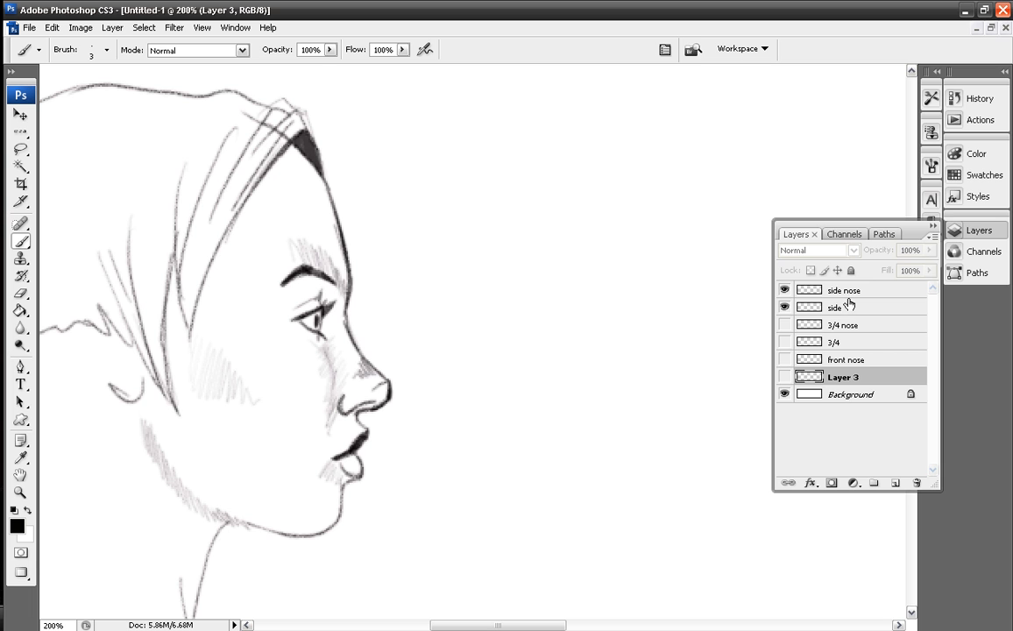
left_click(815, 290)
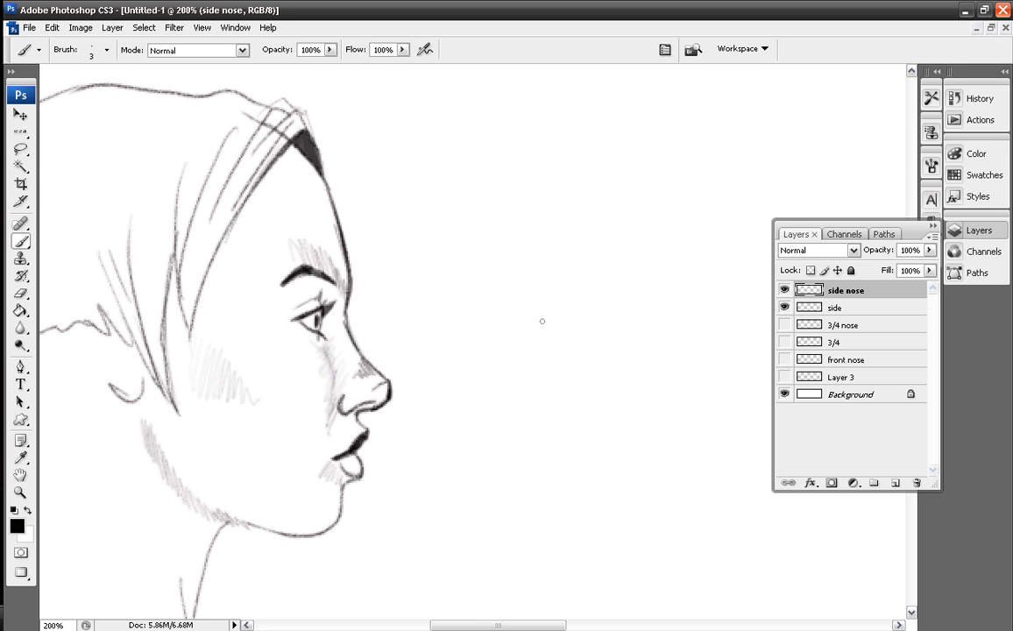
Step: Sketch a profile nose study in the empty area facing the side-view head, with bridge, tip, nostril and underside
mouse_move(531, 305)
left_mouse_down()
mouse_move(558, 361)
mouse_move(597, 392)
left_mouse_up()
mouse_move(591, 407)
left_mouse_down()
mouse_move(574, 422)
mouse_move(595, 393)
mouse_move(594, 412)
mouse_move(593, 396)
mouse_move(568, 425)
left_mouse_up()
mouse_move(558, 366)
left_mouse_down()
mouse_move(584, 413)
mouse_move(544, 427)
mouse_move(568, 409)
mouse_move(573, 418)
mouse_move(539, 414)
left_mouse_up()
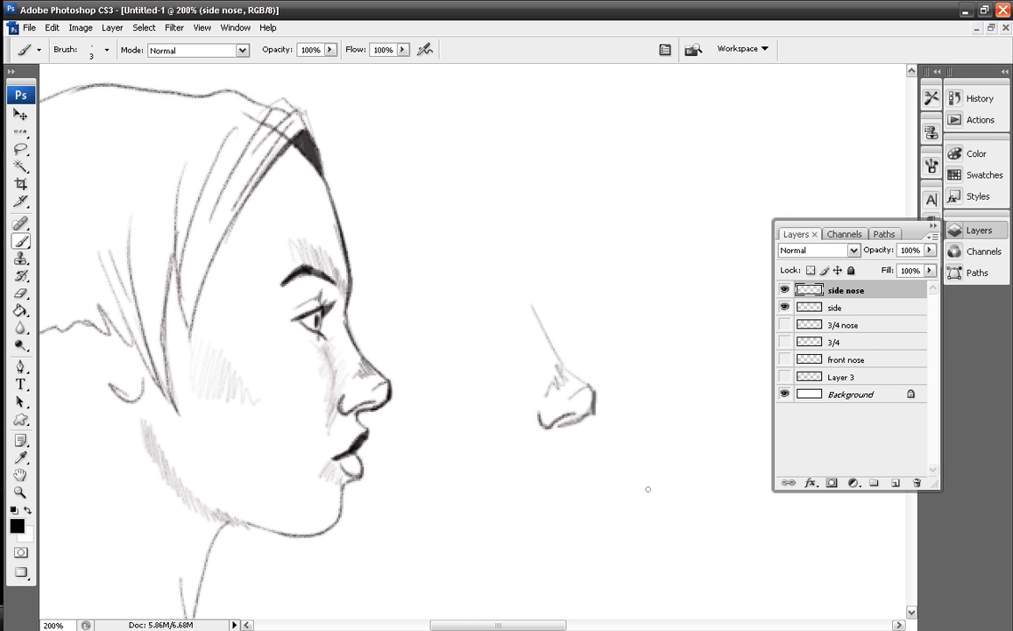
mouse_move(636, 497)
left_mouse_down()
mouse_move(655, 486)
mouse_move(636, 497)
left_mouse_up()
Step: Erase the profile nose study drawn beside the side-view head
left_click(20, 294)
mouse_move(523, 353)
left_mouse_down()
mouse_move(561, 456)
mouse_move(640, 447)
mouse_move(630, 491)
left_mouse_up()
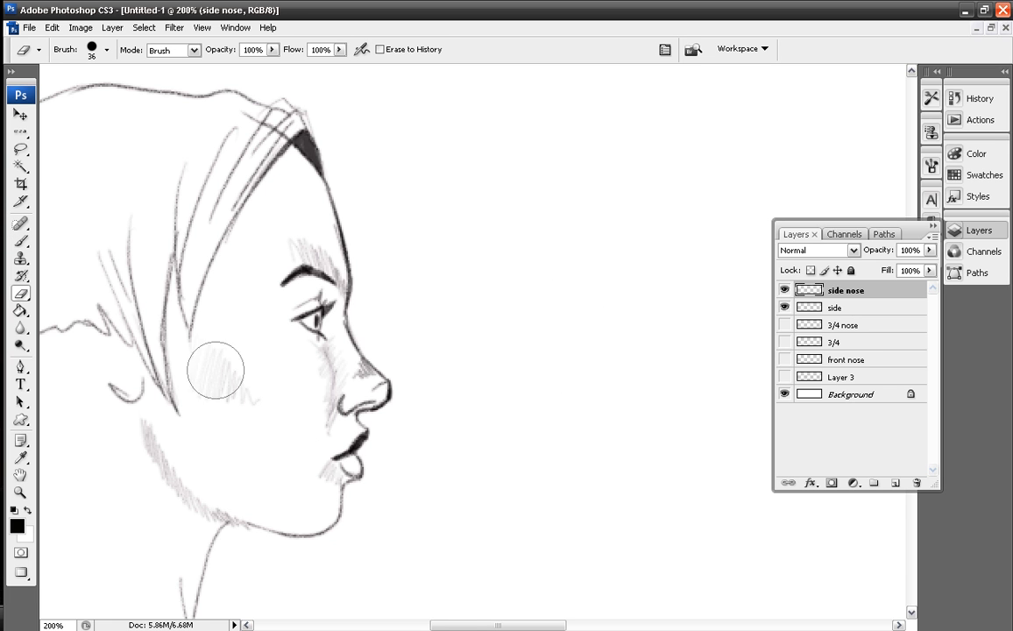
left_click(21, 241)
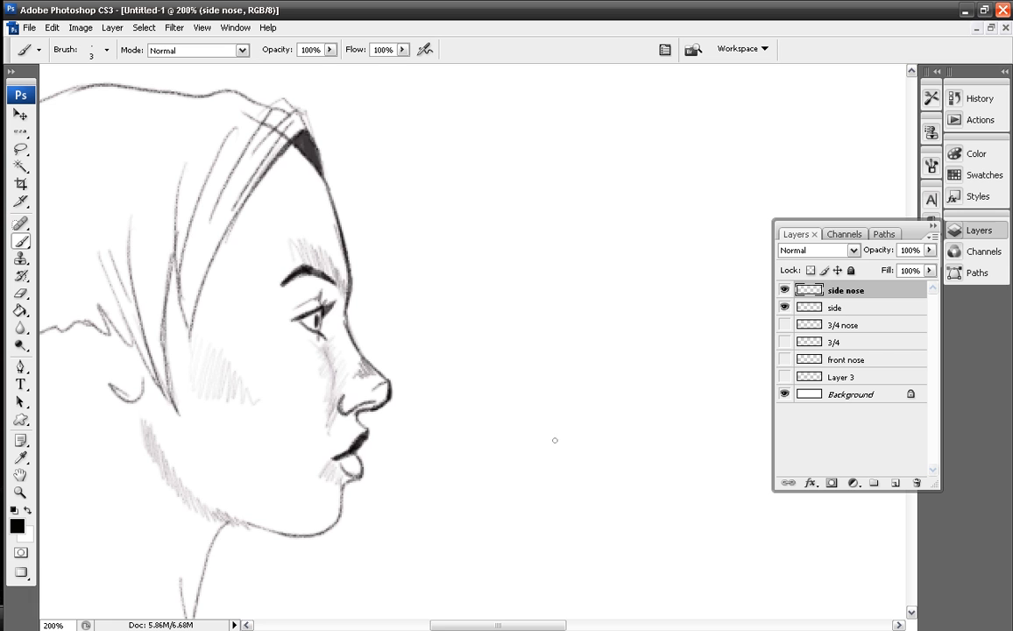
Step: Hide the side and side nose layers, show Layer 3, and create a new layer directly above it
mouse_move(468, 468)
left_mouse_down()
mouse_move(565, 441)
mouse_move(608, 451)
left_mouse_up()
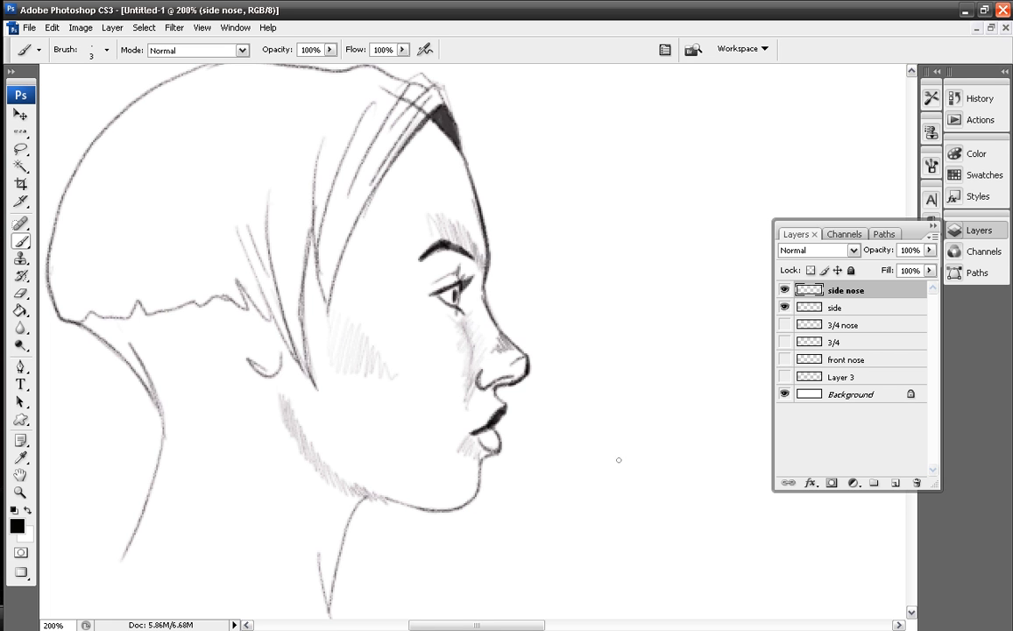
mouse_move(631, 441)
left_mouse_down()
mouse_move(584, 448)
mouse_move(594, 455)
left_mouse_up()
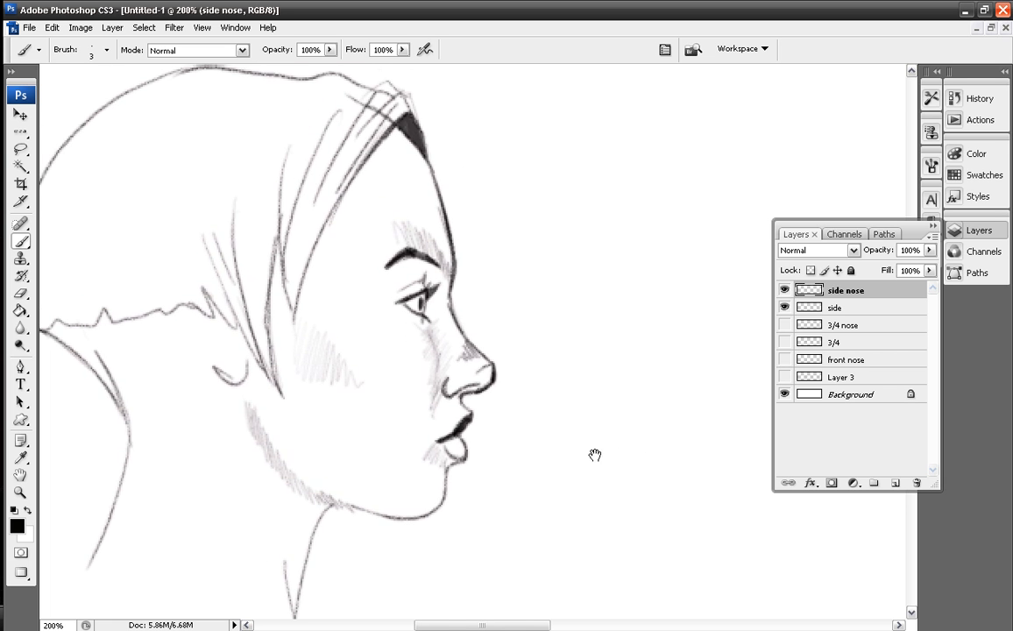
left_click(785, 290)
left_click(785, 307)
left_click(839, 379)
left_click(785, 377)
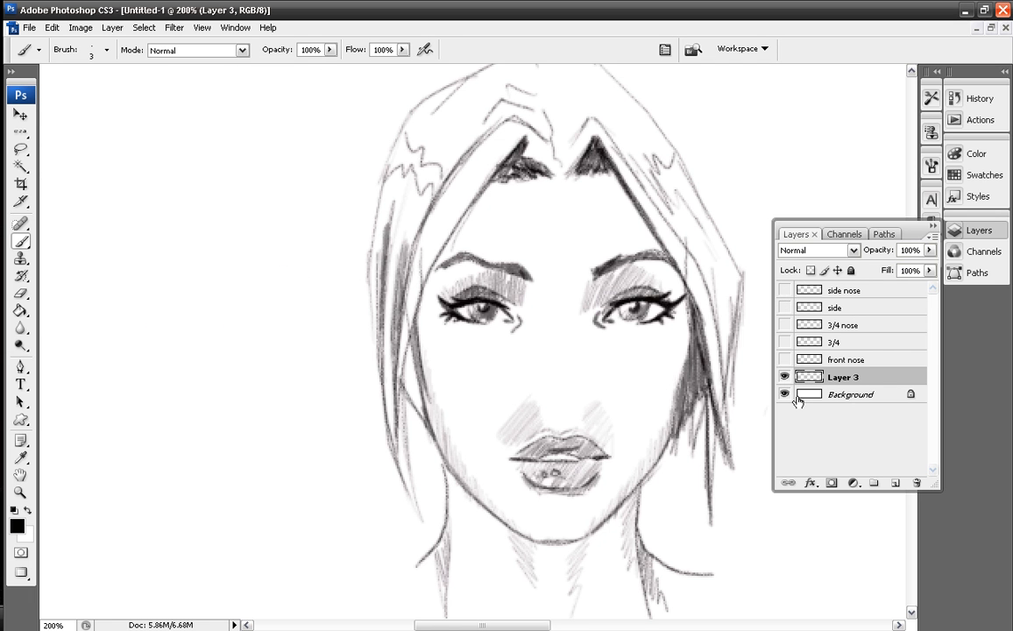
left_click(894, 482)
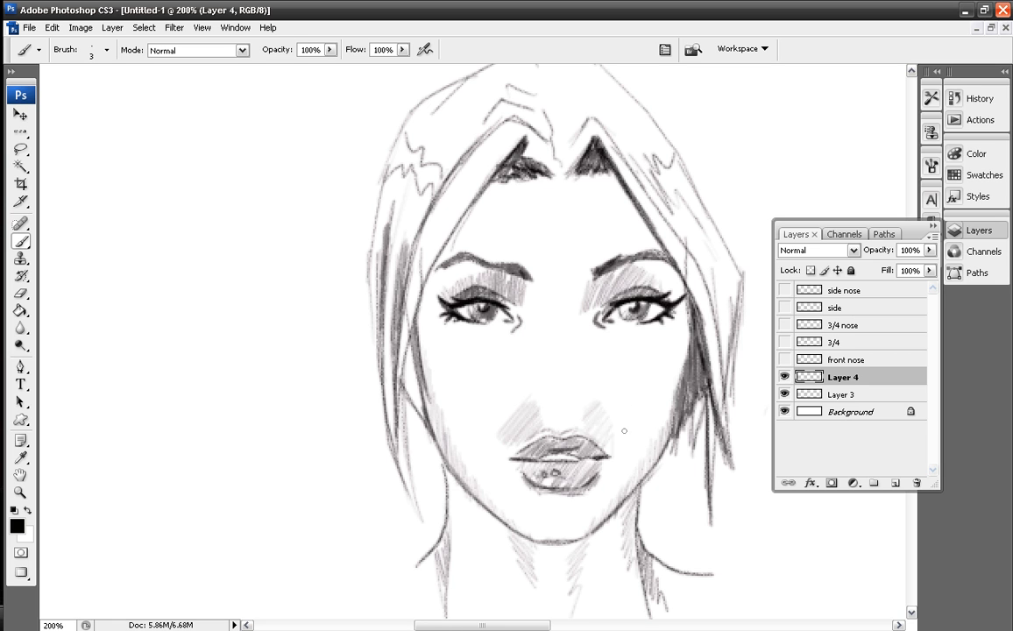
Step: Check the front nose layer as a reference, hide it, and sketch the nose's base and nostril wings on the new layer
left_click(784, 359)
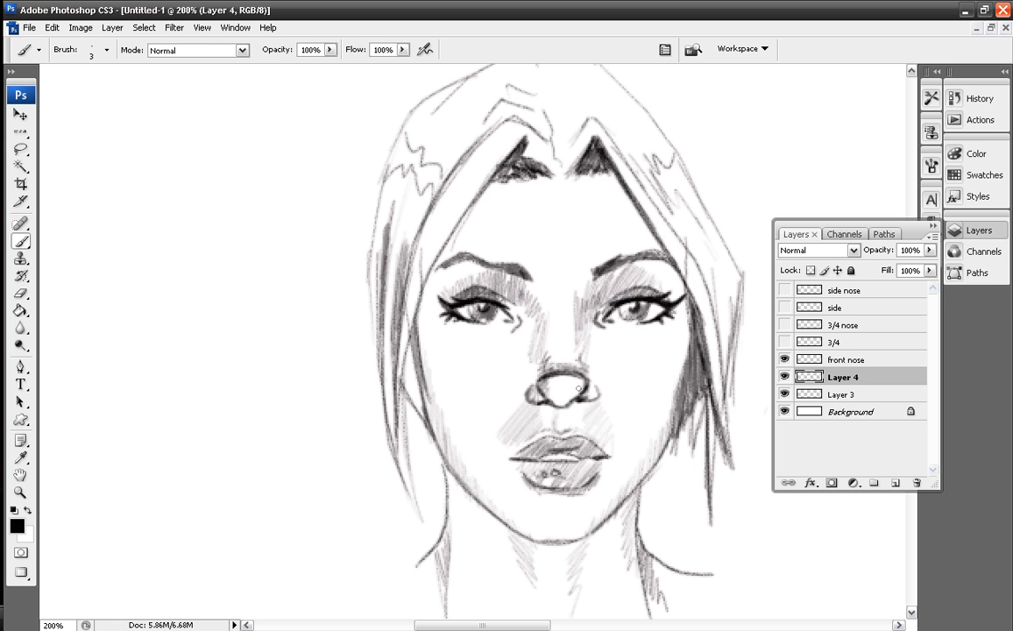
left_click(785, 359)
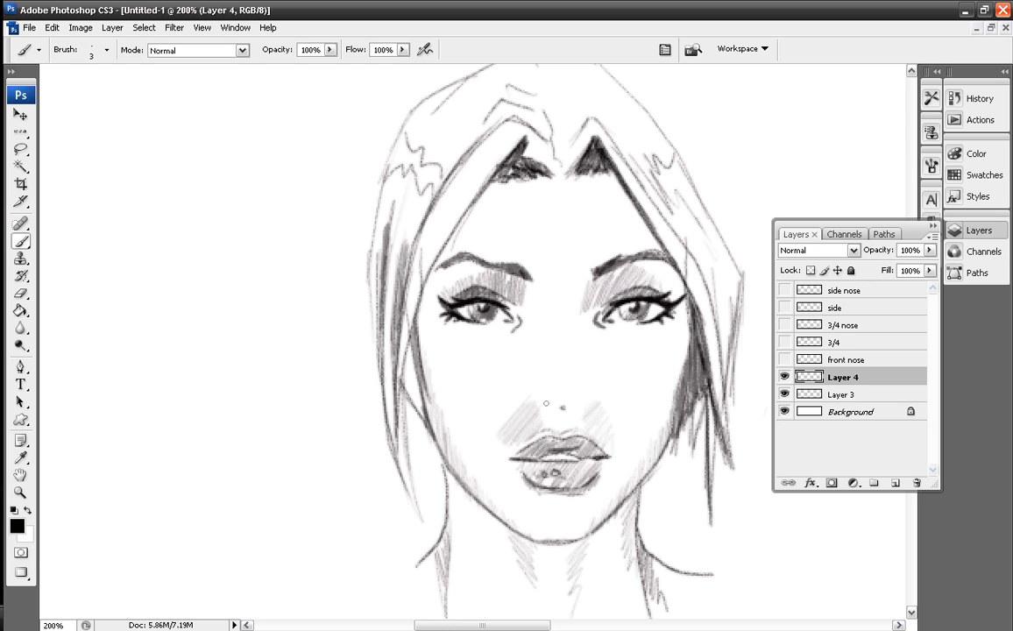
left_click_drag(572, 408, 559, 407)
left_click_drag(522, 393, 532, 409)
mouse_move(597, 386)
left_mouse_down()
mouse_move(596, 402)
mouse_move(566, 407)
left_mouse_up()
mouse_move(524, 395)
left_mouse_down()
mouse_move(536, 380)
mouse_move(550, 396)
mouse_move(589, 384)
mouse_move(573, 398)
left_mouse_up()
key("ctrl+z")
key("ctrl+alt+z")
Step: Clean up the sketched front nose's side line with a size 5 eraser
left_click(20, 294)
right_click(568, 369)
left_click(602, 481)
left_click_drag(541, 397, 542, 390)
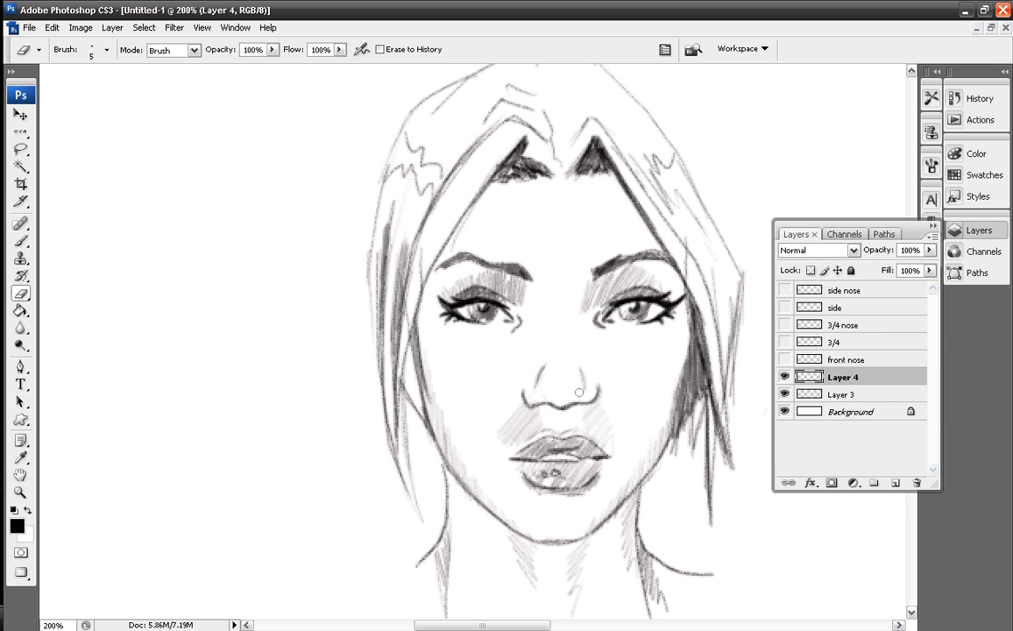
Step: Hatch the underside and bridge of the front nose with the brush and refine the lines around its nostrils
left_click(21, 241)
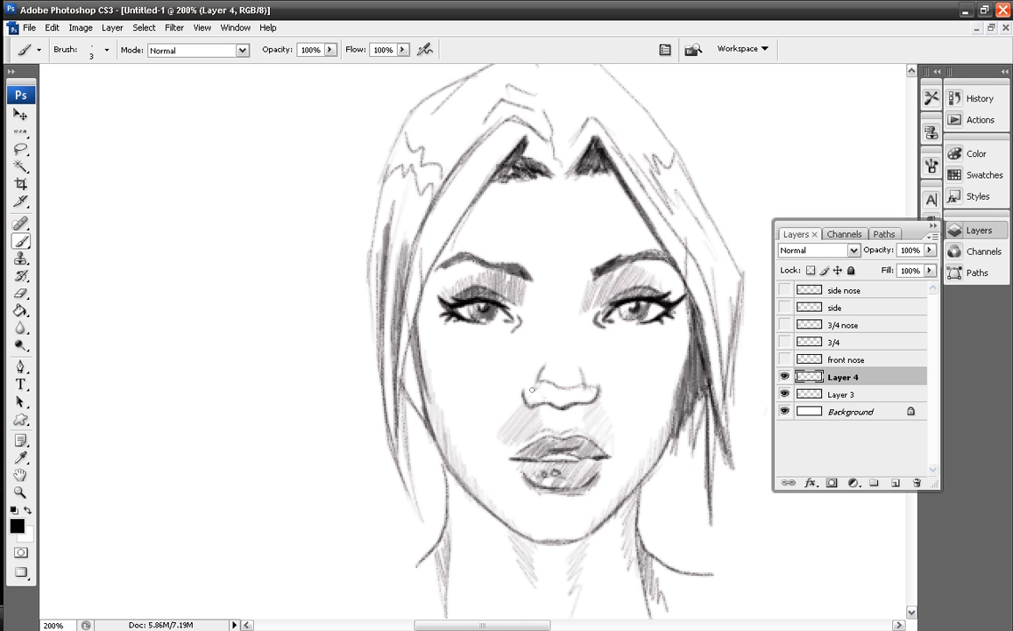
mouse_move(528, 399)
left_mouse_down()
mouse_move(531, 390)
mouse_move(557, 404)
left_mouse_up()
mouse_move(534, 375)
left_mouse_down()
mouse_move(529, 346)
mouse_move(542, 300)
left_mouse_up()
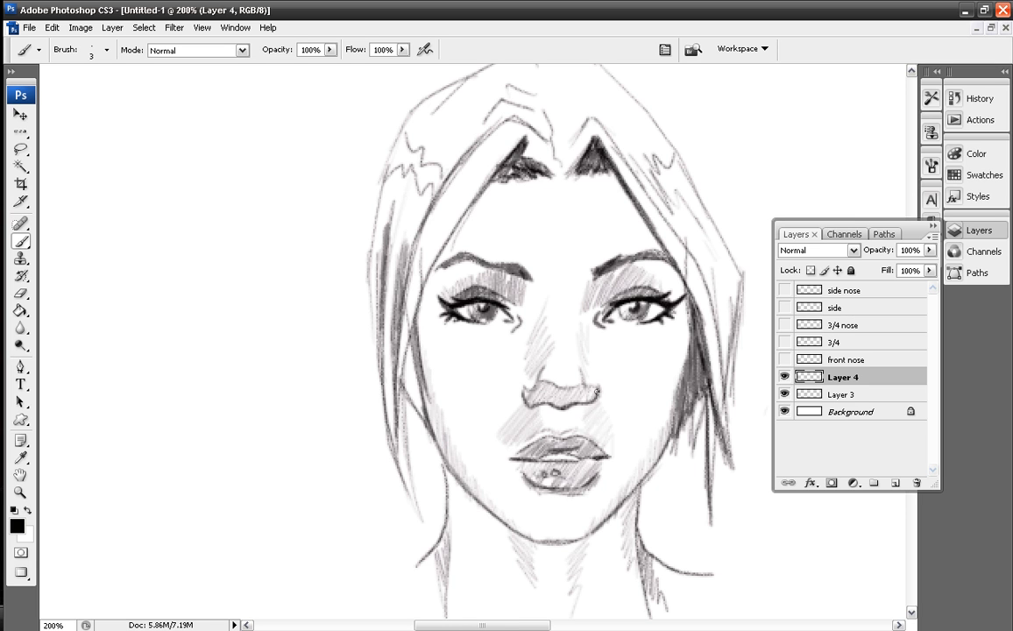
left_click_drag(595, 389, 541, 384)
left_click(21, 293)
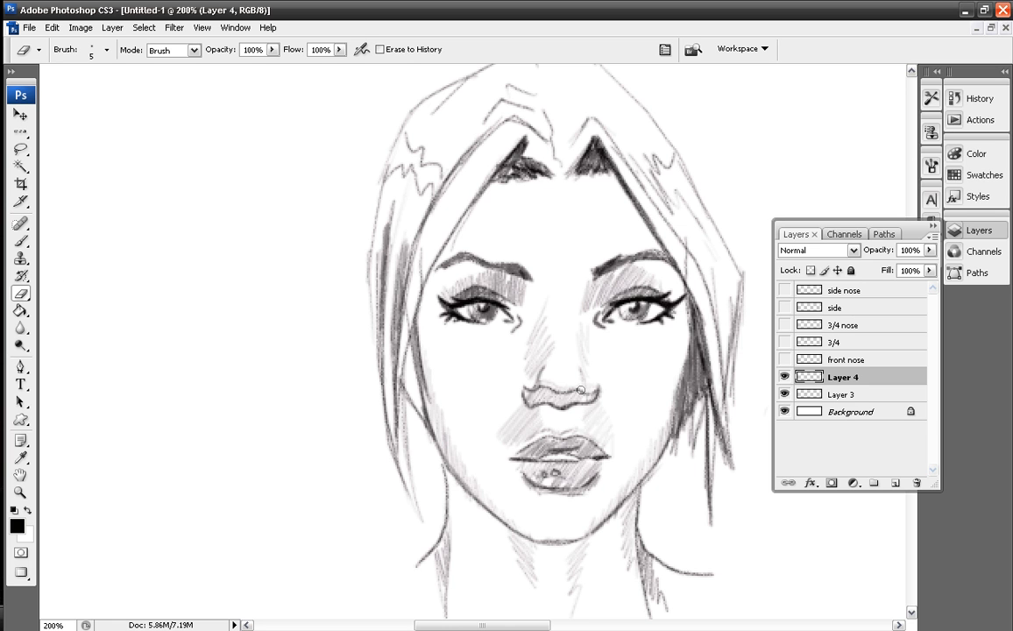
left_click(20, 240)
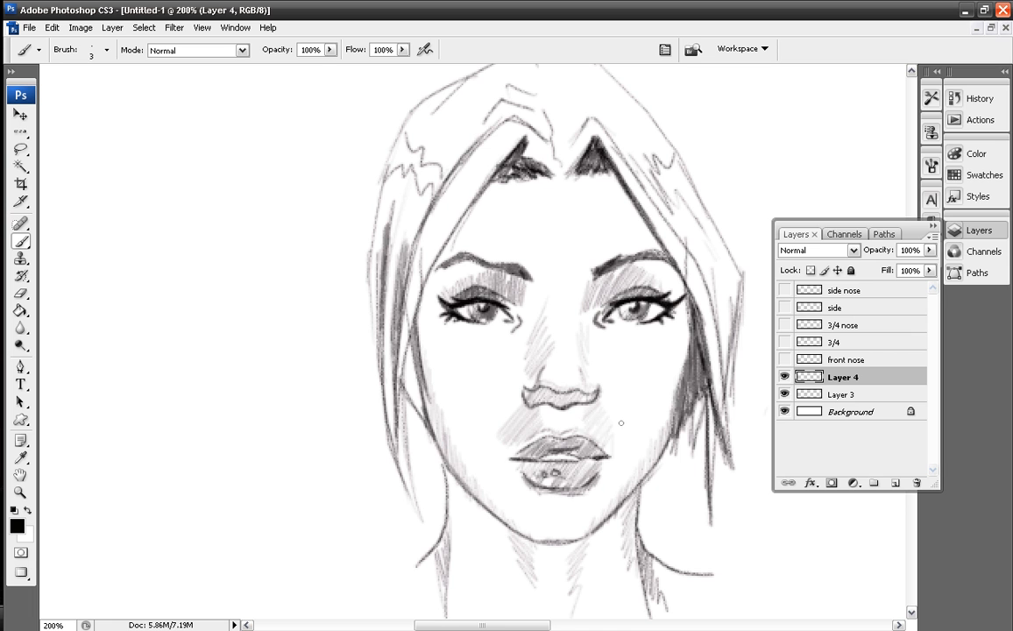
Step: Erase the drawn front nose from Layer 4 using a size 30 eraser
left_click(21, 293)
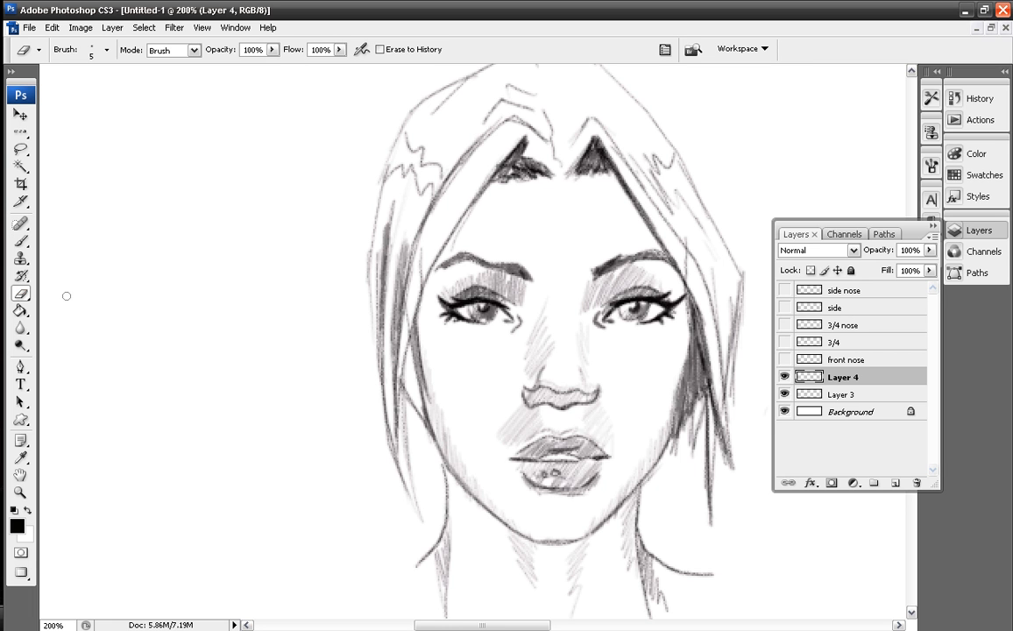
right_click(553, 359)
left_click(654, 484)
left_click(596, 398)
mouse_move(544, 354)
left_mouse_down()
mouse_move(553, 327)
mouse_move(549, 388)
mouse_move(595, 389)
mouse_move(576, 367)
mouse_move(536, 386)
left_mouse_up()
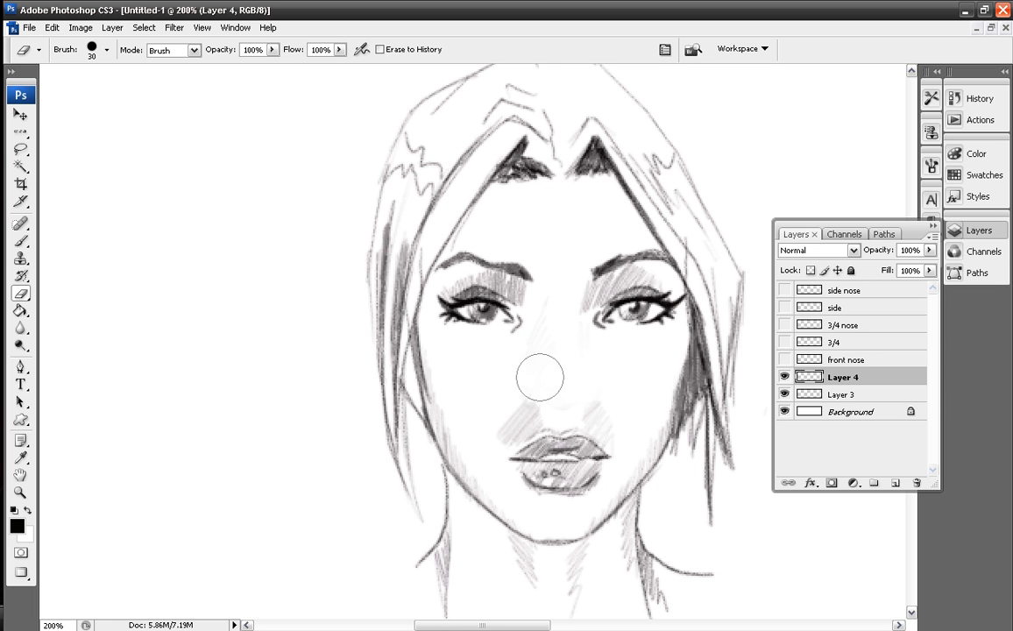
left_click(21, 241)
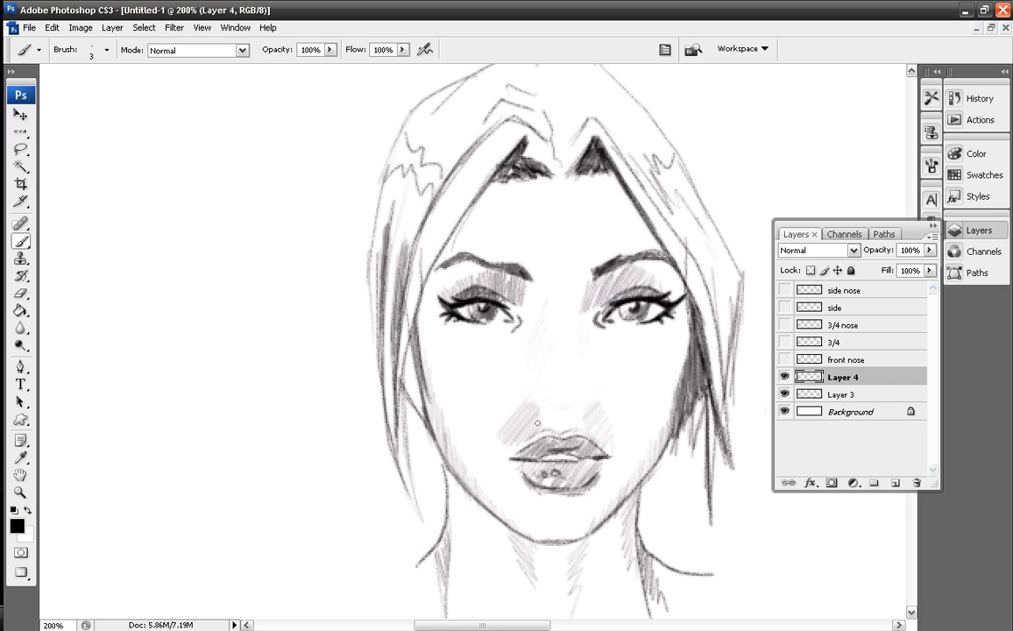
Step: Hide Layer 4 and Layer 3, show the 3/4 layer, and create a new layer above it
left_click(785, 378)
left_click(785, 395)
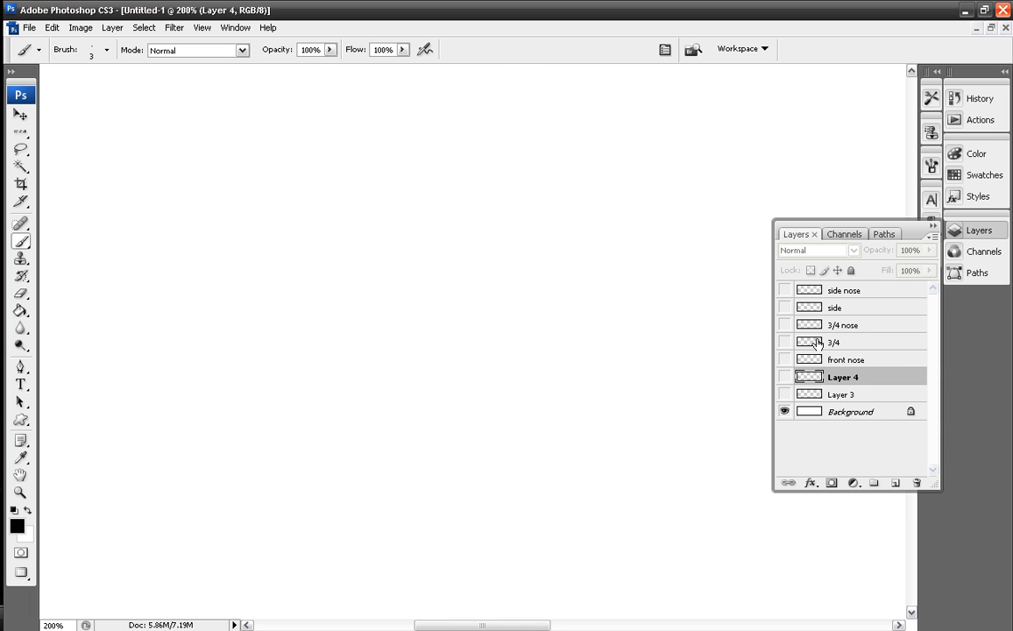
left_click(786, 359)
left_click(786, 359)
left_click(785, 342)
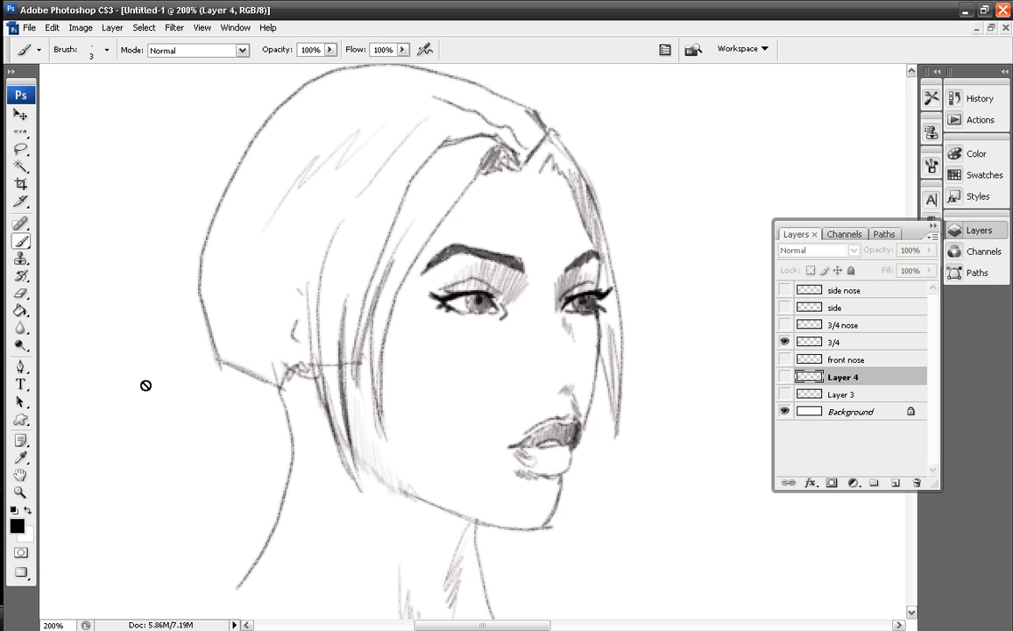
left_click(841, 343)
left_click(896, 483)
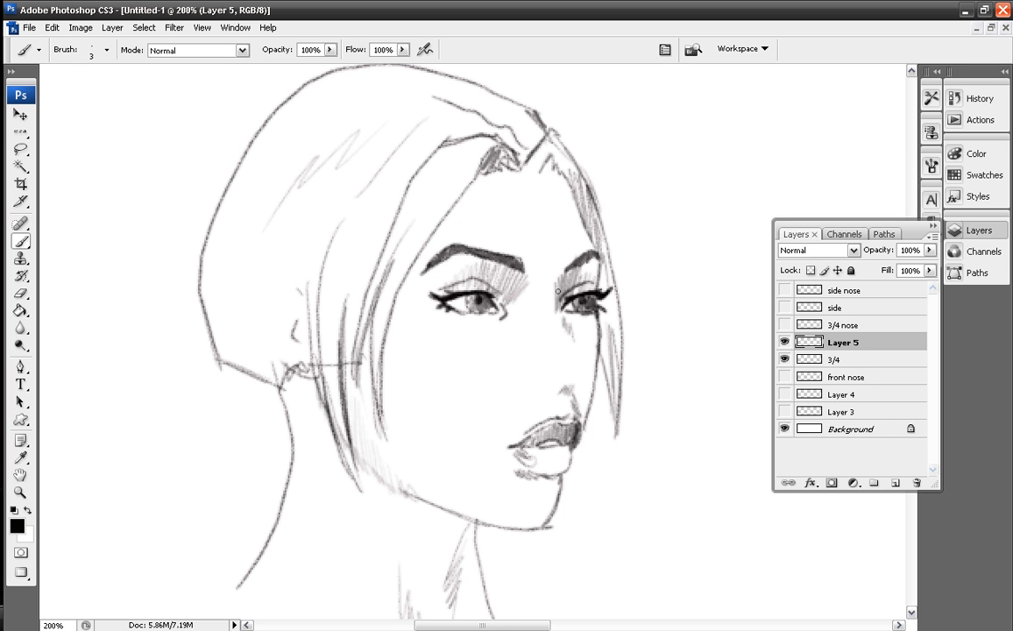
Step: Draw the nose bridge on the 3/4 face and an enlarged, angled bridge line beside the head
mouse_move(559, 298)
left_mouse_down()
mouse_move(584, 353)
mouse_move(557, 308)
mouse_move(568, 334)
mouse_move(553, 280)
mouse_move(571, 341)
mouse_move(556, 284)
mouse_move(569, 333)
mouse_move(562, 321)
mouse_move(587, 356)
mouse_move(564, 328)
mouse_move(592, 359)
mouse_move(556, 301)
mouse_move(590, 355)
left_mouse_up()
mouse_move(672, 273)
left_mouse_down()
mouse_move(686, 334)
mouse_move(685, 324)
mouse_move(714, 358)
mouse_move(682, 324)
mouse_move(671, 277)
mouse_move(685, 325)
mouse_move(716, 360)
left_mouse_up()
mouse_move(716, 359)
left_mouse_down()
mouse_move(674, 293)
mouse_move(715, 358)
left_mouse_up()
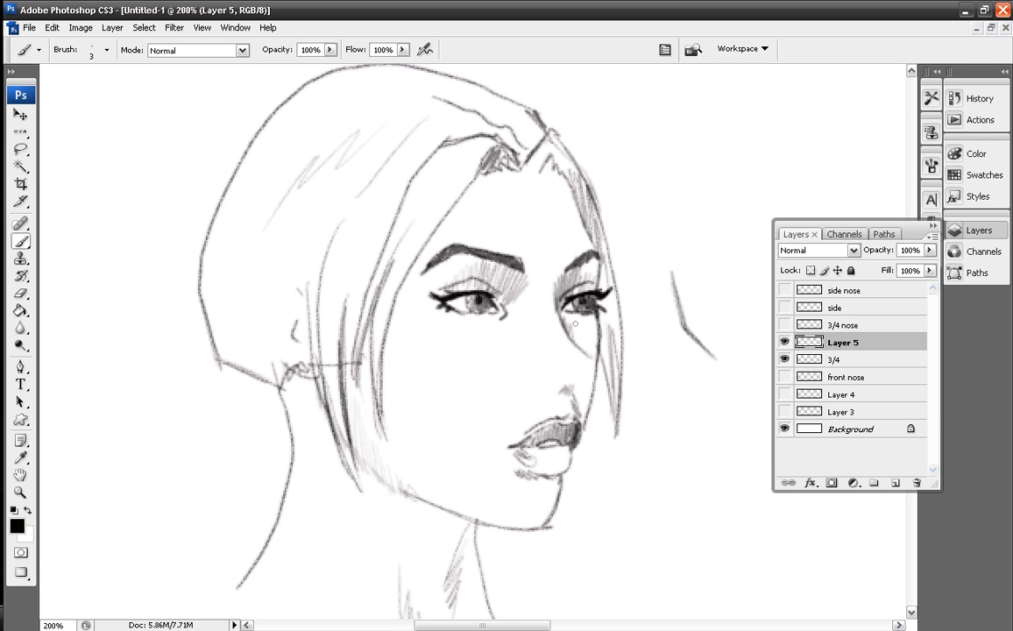
Step: Sketch the rounded tip, underside and nostril wing of the enlarged nose beside the head, with loose contour curves next to it
mouse_move(716, 359)
left_mouse_down()
mouse_move(708, 381)
mouse_move(677, 394)
left_mouse_up()
mouse_move(747, 388)
left_mouse_down()
mouse_move(739, 410)
mouse_move(692, 423)
left_mouse_up()
left_click_drag(736, 327, 751, 334)
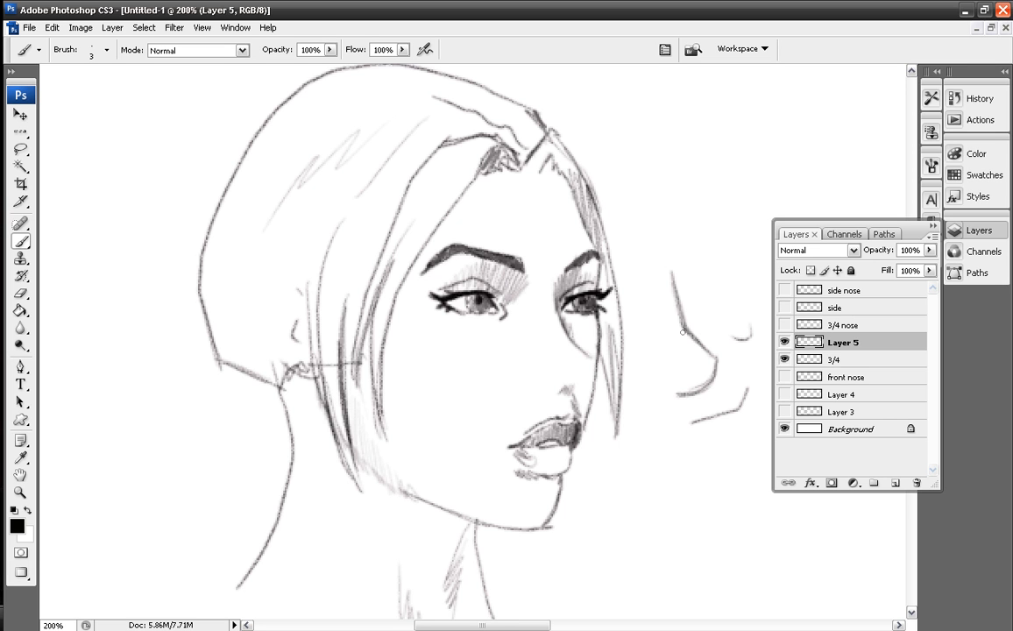
mouse_move(696, 385)
left_mouse_down()
mouse_move(672, 390)
mouse_move(662, 376)
left_mouse_up()
Step: Draw and refine the nose tip and nostril wing on the 3/4 face, hatch the underside, and sketch an enlarged underside contour beside the head
left_click_drag(588, 361, 569, 385)
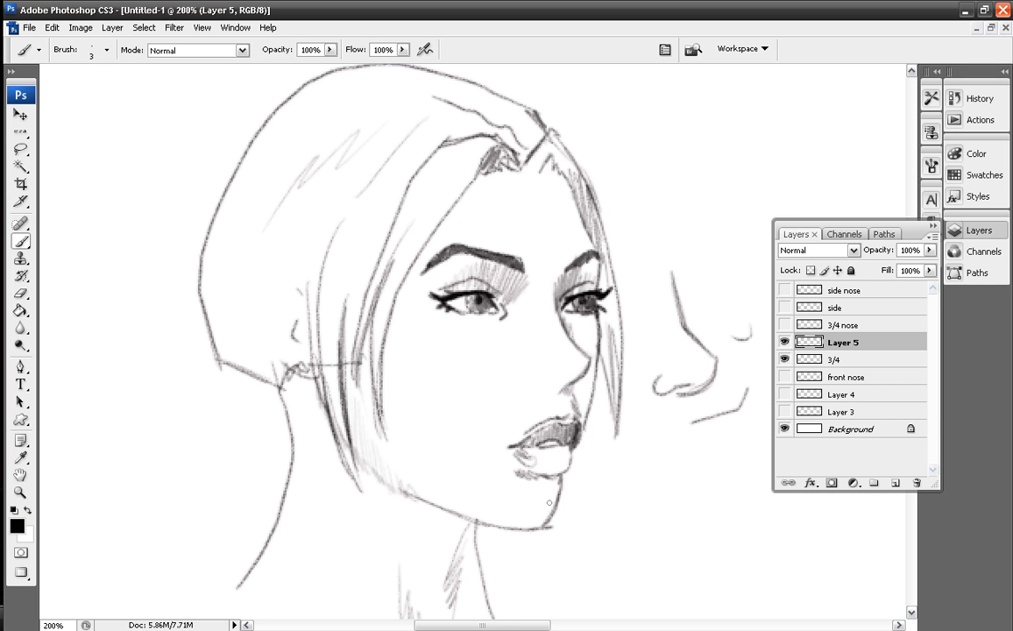
left_click(25, 294)
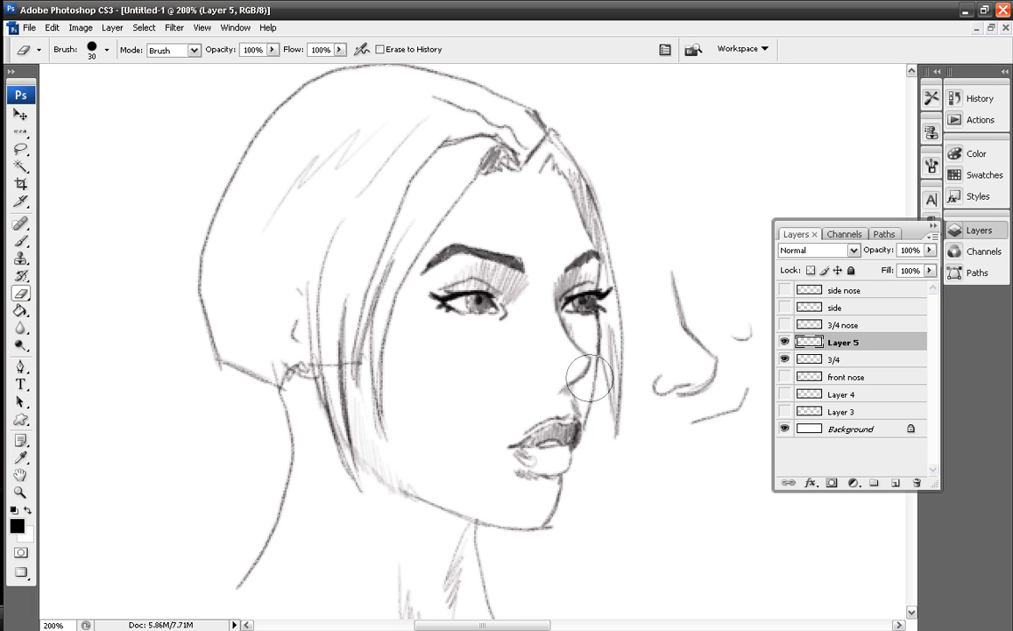
left_click(21, 241)
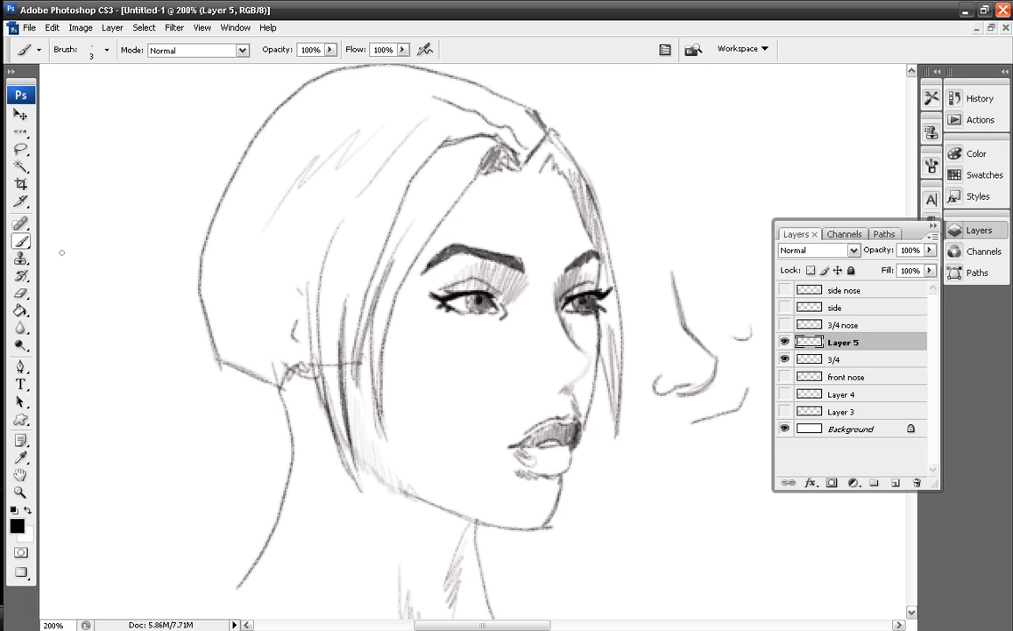
mouse_move(588, 357)
left_mouse_down()
mouse_move(596, 360)
mouse_move(589, 370)
mouse_move(564, 384)
left_mouse_up()
mouse_move(543, 387)
left_mouse_down()
mouse_move(555, 383)
mouse_move(544, 371)
mouse_move(540, 384)
left_mouse_up()
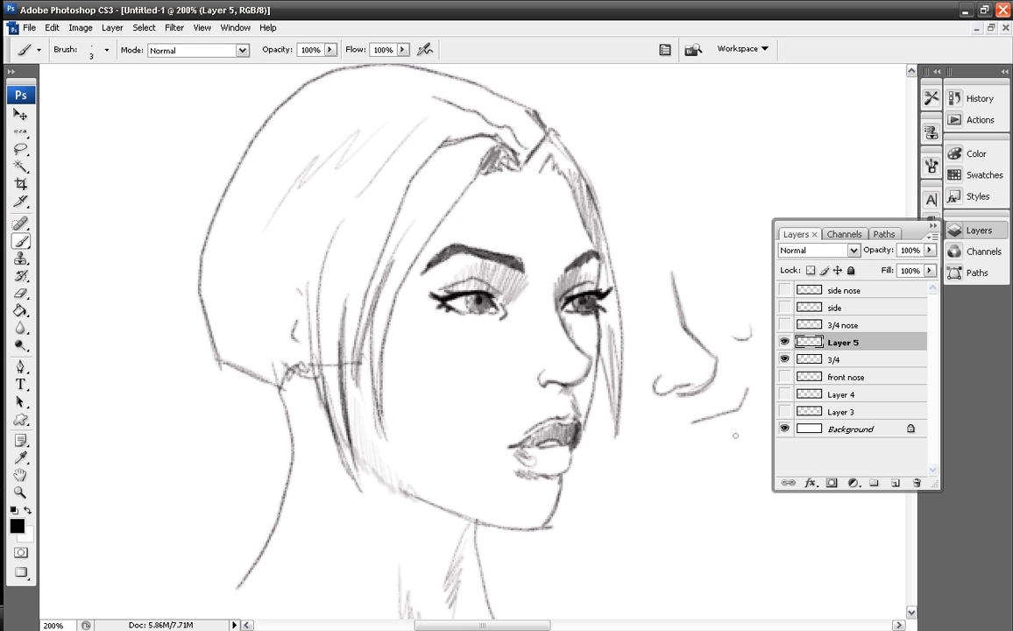
mouse_move(737, 432)
left_mouse_down()
mouse_move(708, 466)
mouse_move(685, 441)
left_mouse_up()
mouse_move(573, 372)
left_mouse_down()
mouse_move(539, 370)
mouse_move(565, 408)
mouse_move(548, 370)
mouse_move(540, 377)
mouse_move(554, 365)
mouse_move(585, 375)
left_mouse_up()
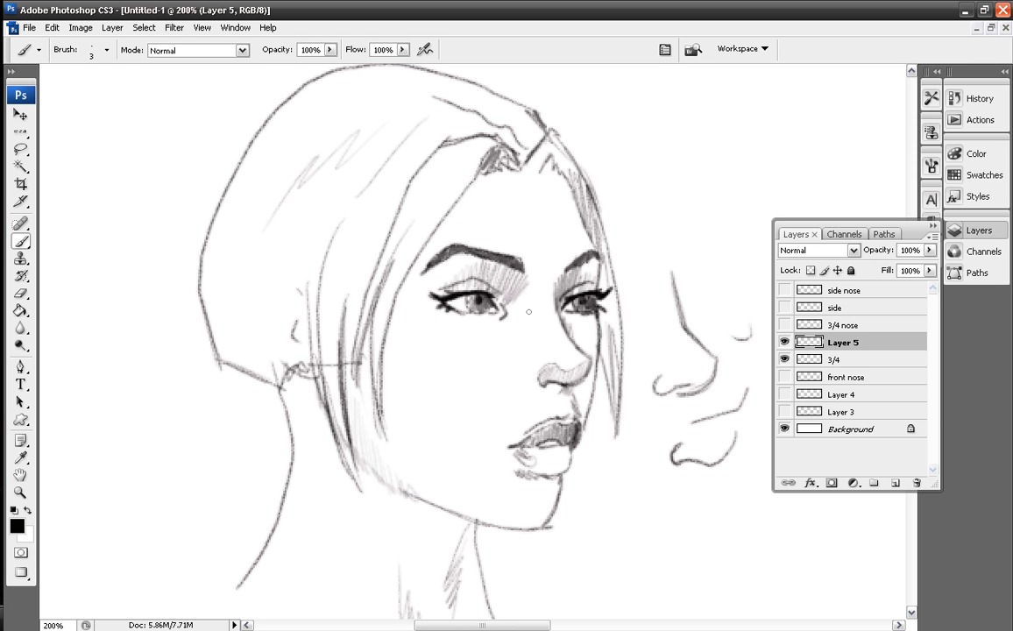
Step: Shade the near side of the nose bridge on the face and draw an arrow pointing toward the face from beside the head
left_click_drag(529, 287, 545, 341)
mouse_move(532, 288)
left_mouse_down()
mouse_move(545, 340)
mouse_move(528, 316)
mouse_move(545, 341)
left_mouse_up()
left_click_drag(532, 294, 526, 307)
left_click_drag(688, 187, 629, 246)
mouse_move(644, 218)
left_mouse_down()
mouse_move(629, 246)
mouse_move(662, 251)
left_mouse_up()
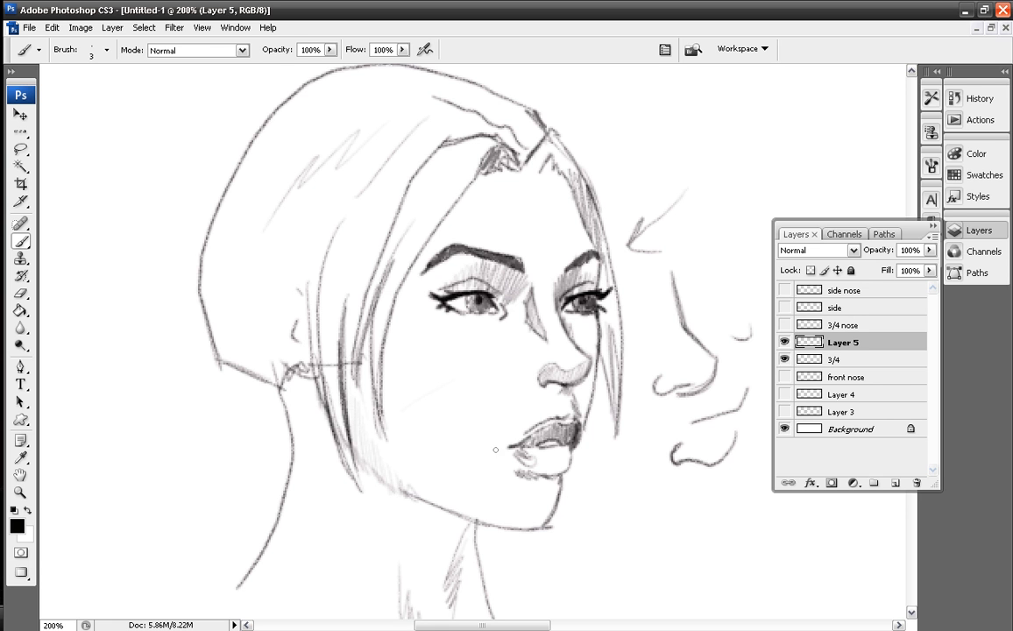
Step: Erase the arrow and the enlarged nose sketches beside the head using a size 36 eraser
left_click(20, 294)
mouse_move(667, 236)
left_mouse_down()
mouse_move(658, 208)
mouse_move(645, 266)
mouse_move(687, 317)
mouse_move(674, 444)
mouse_move(727, 395)
mouse_move(650, 203)
left_mouse_up()
right_click(659, 255)
left_click(683, 396)
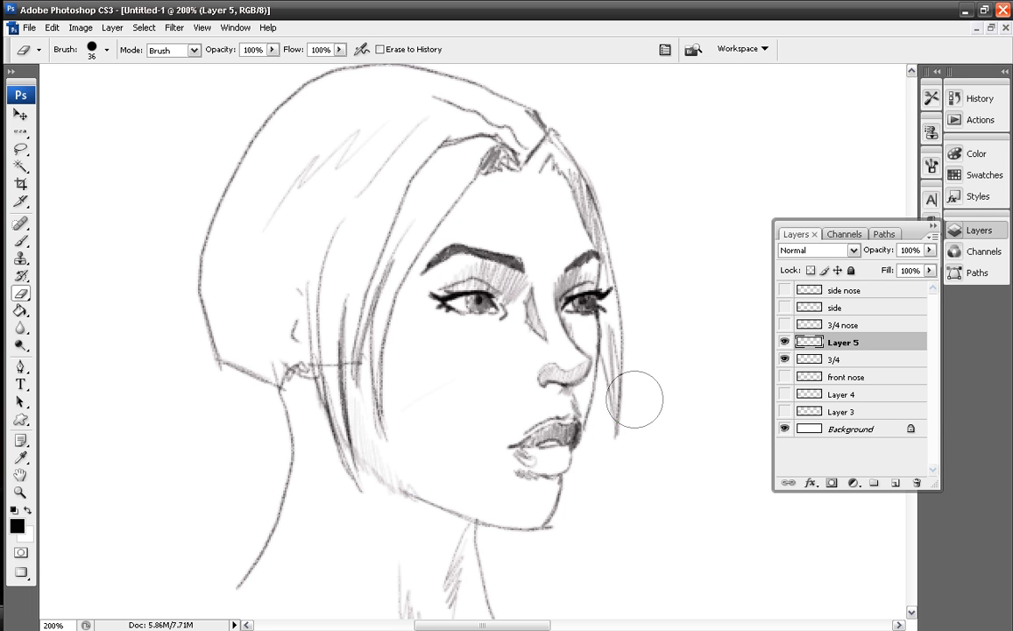
Step: Draw an enlarged left-facing nose beside the head with the size 3 brush, including its curved bridge, tip, underside and nostril
left_click(22, 239)
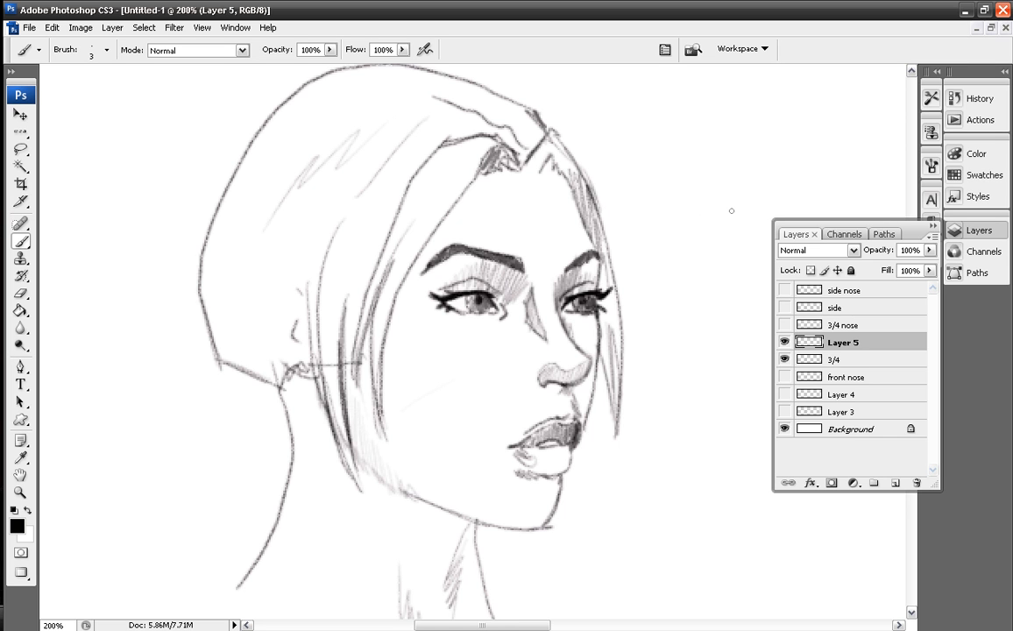
left_click_drag(739, 160, 727, 204)
left_click_drag(739, 160, 707, 230)
mouse_move(732, 187)
left_mouse_down()
mouse_move(716, 220)
mouse_move(688, 234)
left_mouse_up()
mouse_move(739, 162)
left_mouse_down()
mouse_move(687, 237)
mouse_move(695, 264)
mouse_move(725, 270)
mouse_move(691, 264)
mouse_move(686, 234)
mouse_move(694, 263)
mouse_move(687, 236)
mouse_move(697, 262)
left_mouse_up()
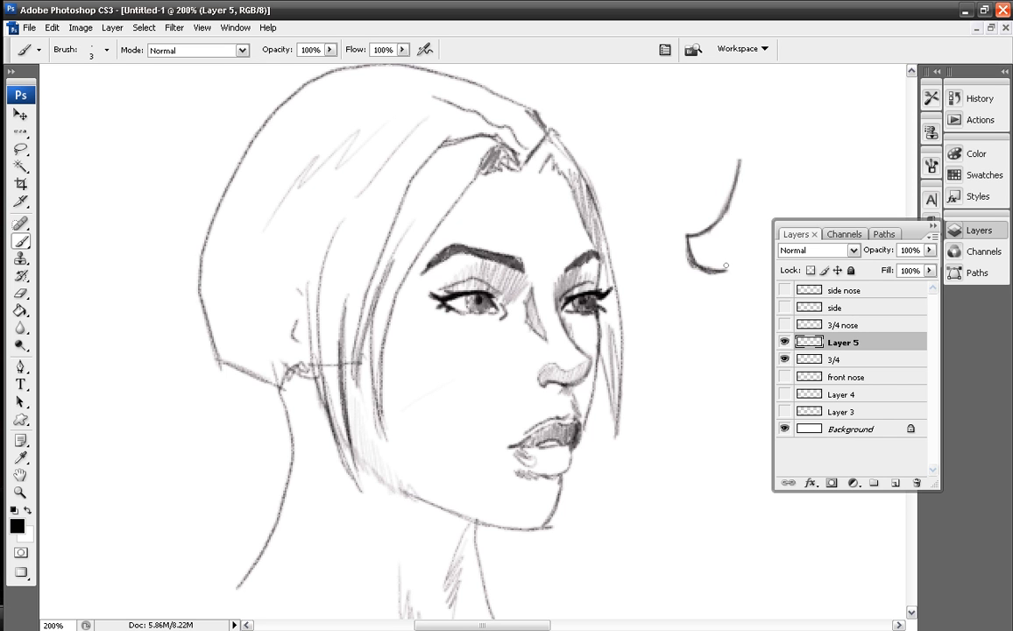
mouse_move(714, 262)
left_mouse_down()
mouse_move(745, 274)
mouse_move(748, 250)
mouse_move(727, 263)
left_mouse_up()
left_click_drag(719, 276, 717, 296)
Step: Erase the stray lines below the enlarged nose with a size 14 eraser, and return to the Brush tool
left_click(26, 294)
right_click(710, 314)
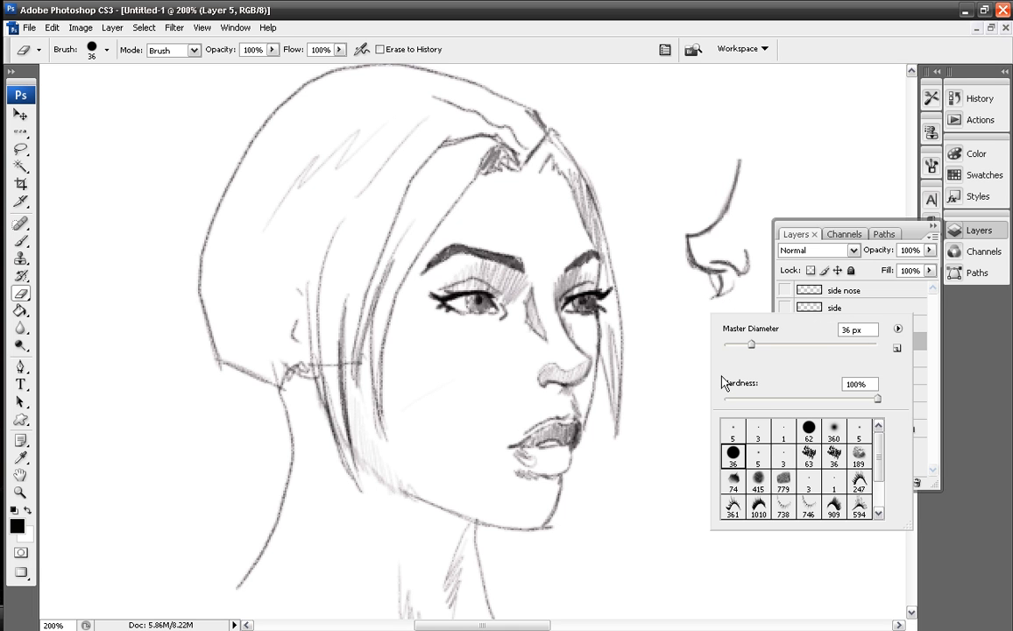
left_click(734, 344)
mouse_move(717, 300)
left_mouse_down()
mouse_move(728, 292)
mouse_move(717, 286)
left_mouse_up()
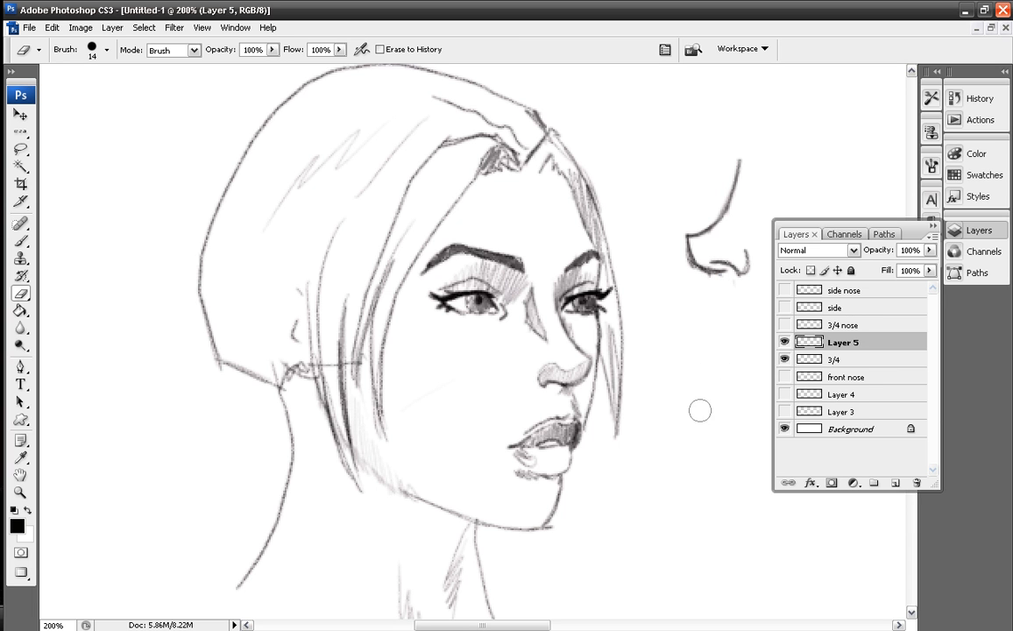
left_click(21, 240)
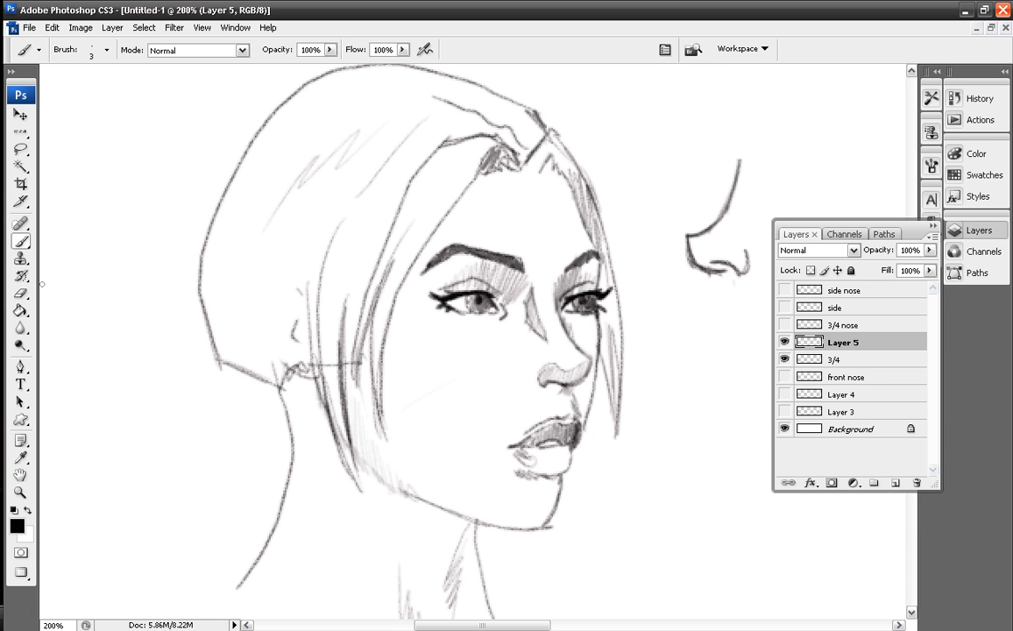